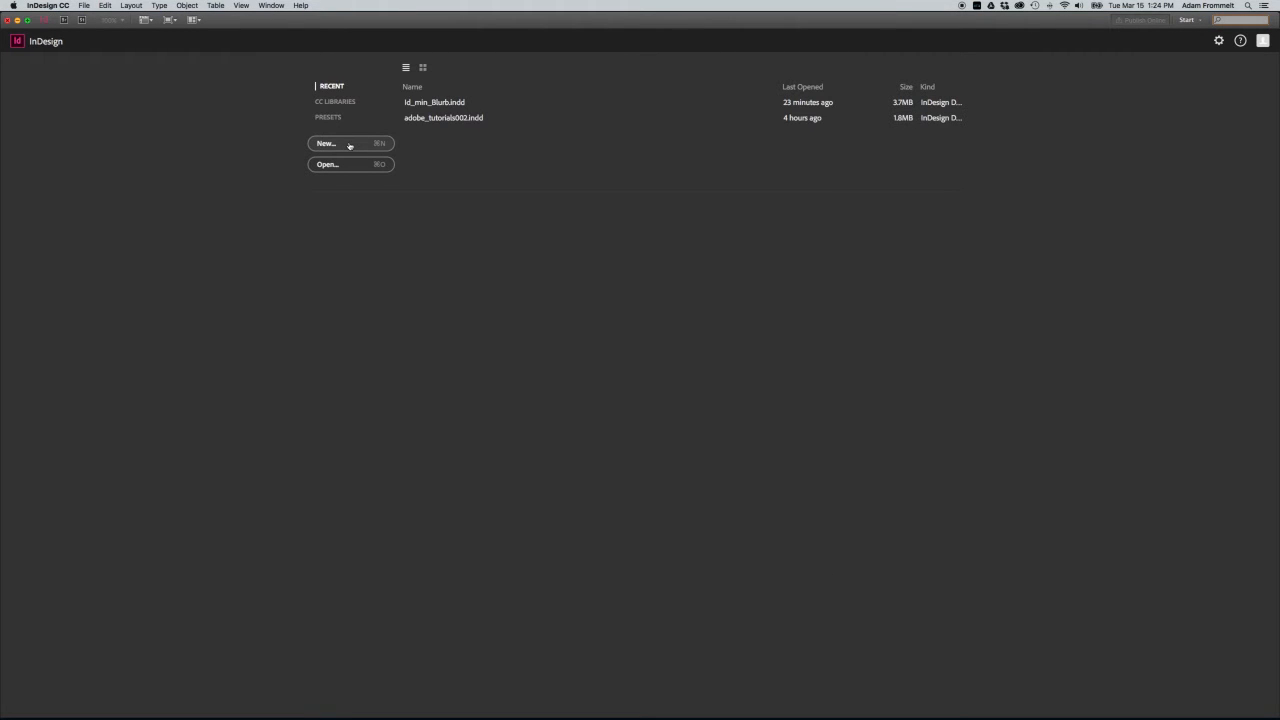
{"action": "left_click", "coordinate": [84, 6]}
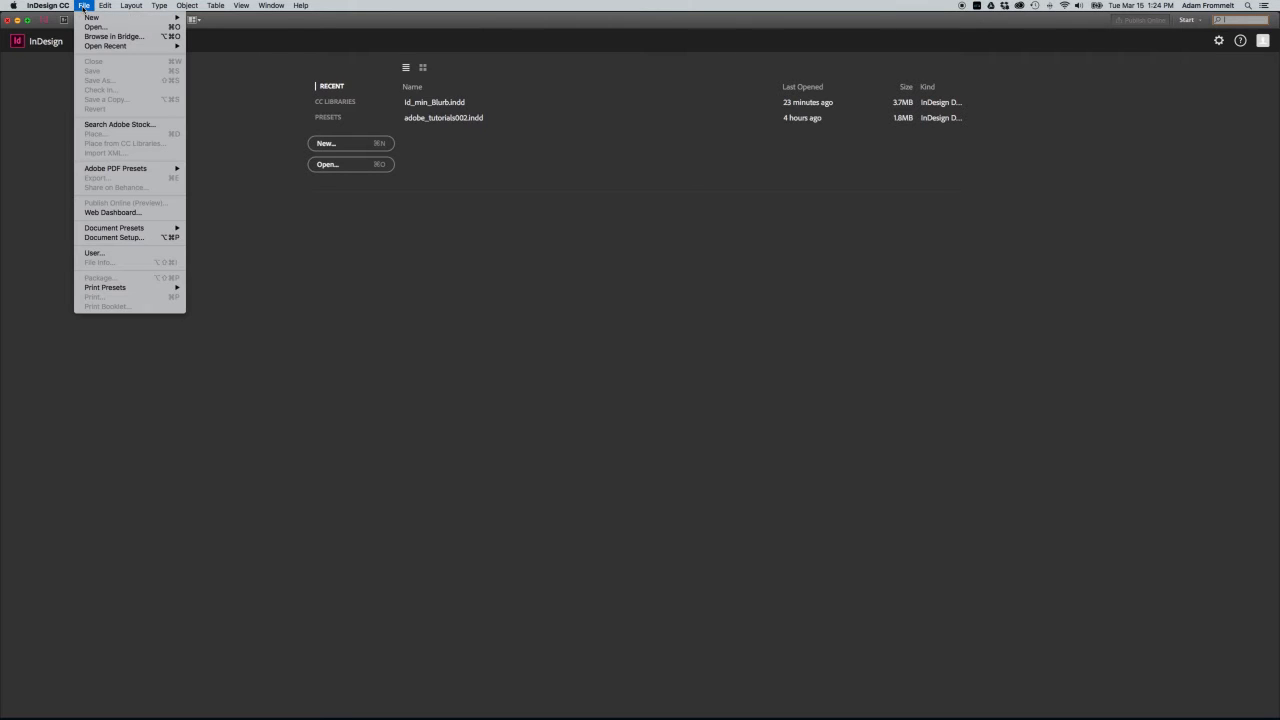
{"action": "mouse_move", "coordinate": [90, 18]}
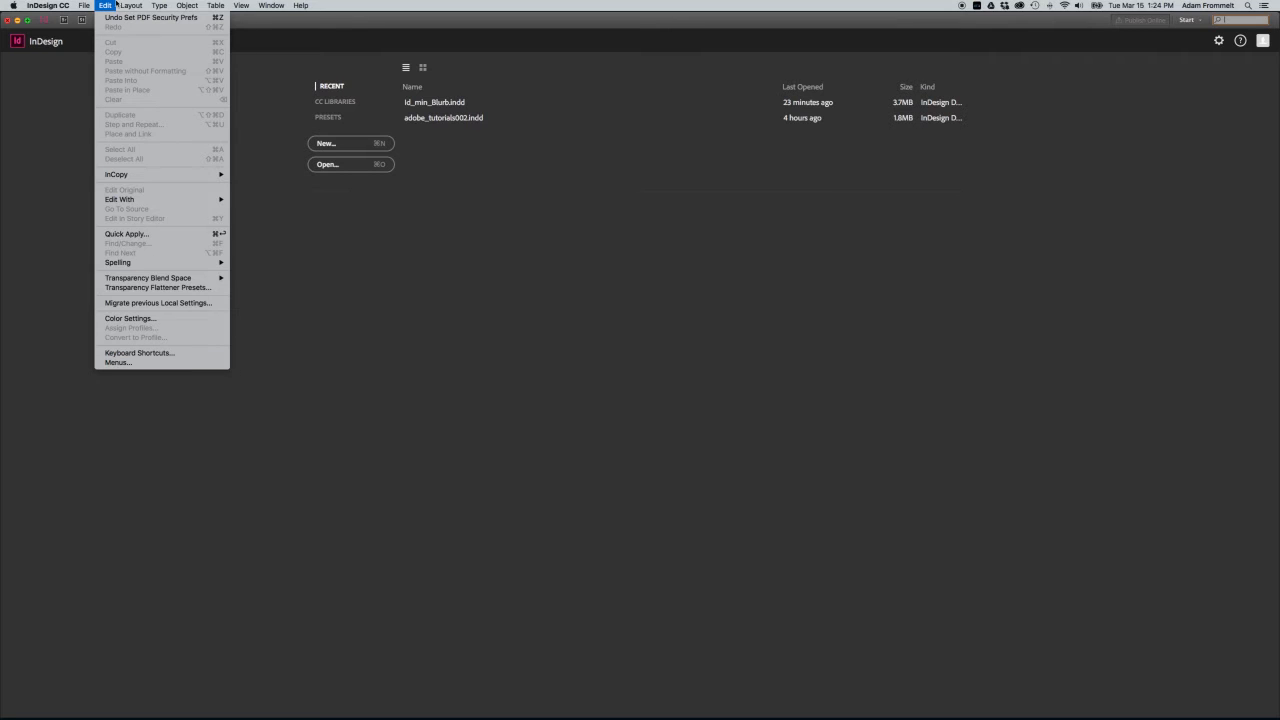
Set the horizontal and vertical ruler units to inches in the Units & Increments preferences
{"action": "left_click", "coordinate": [60, 7]}
{"action": "left_click", "coordinate": [60, 7]}
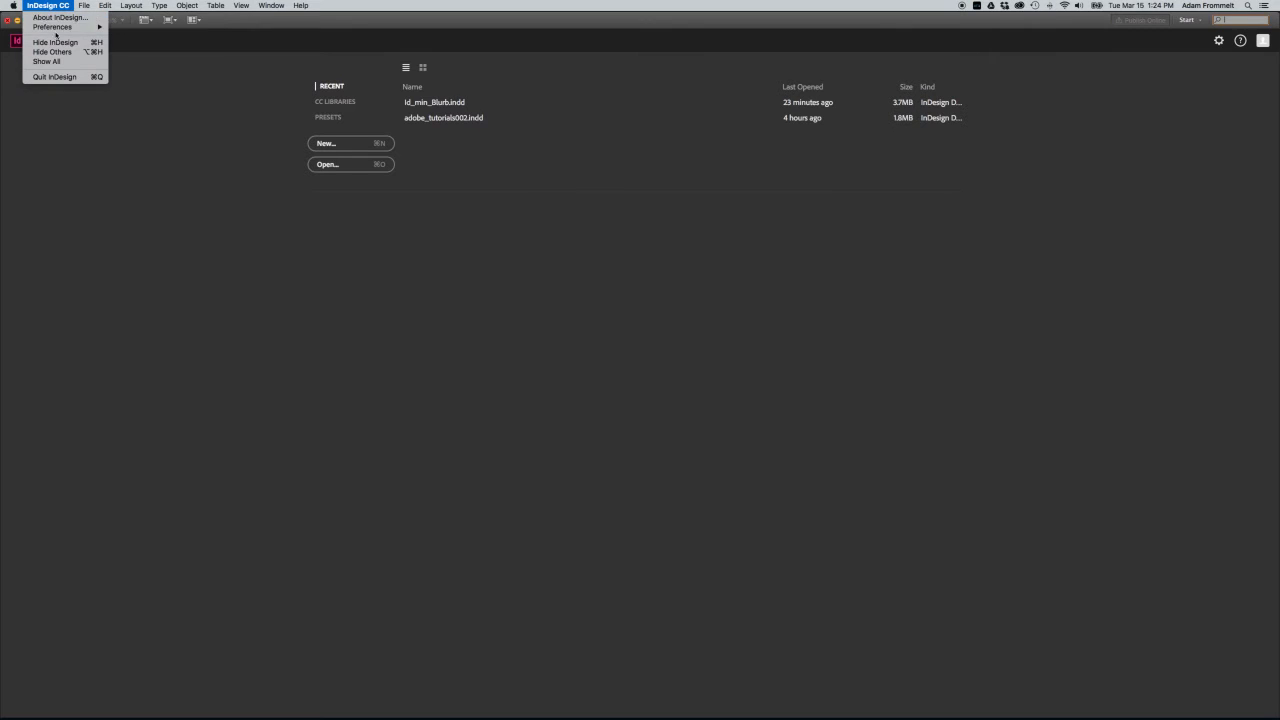
{"action": "mouse_move", "coordinate": [60, 27]}
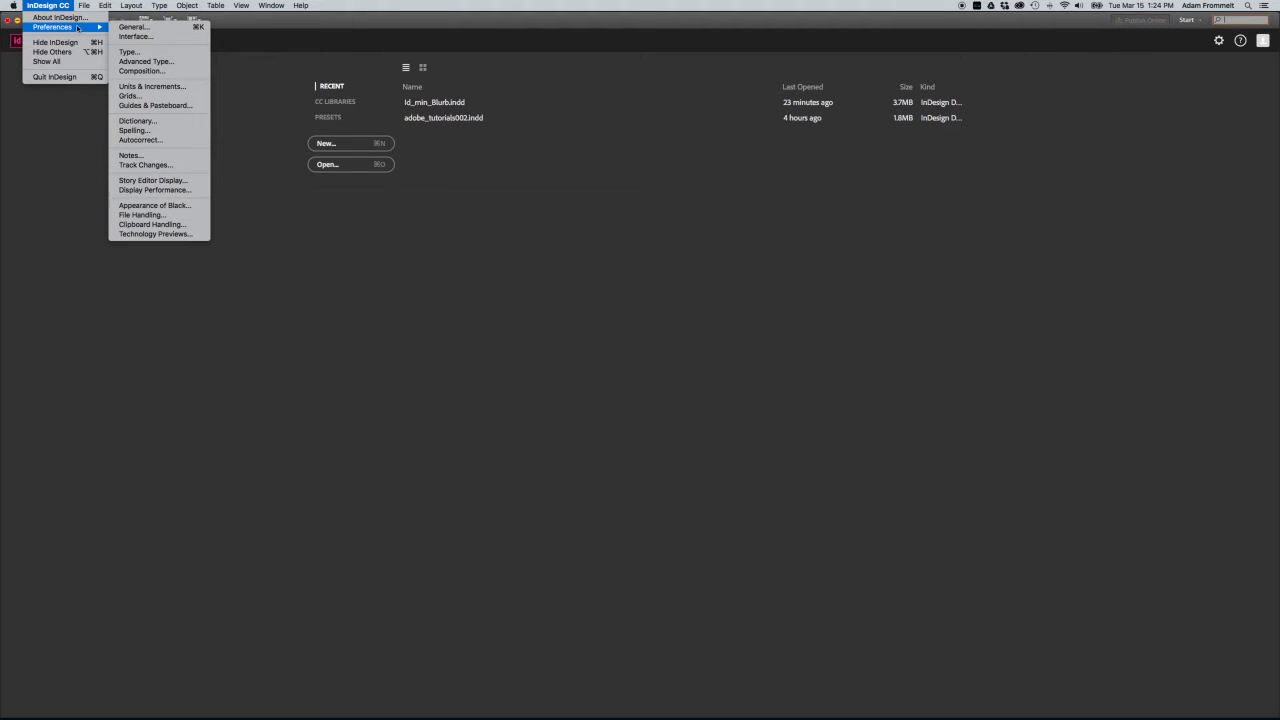
{"action": "left_click", "coordinate": [166, 30]}
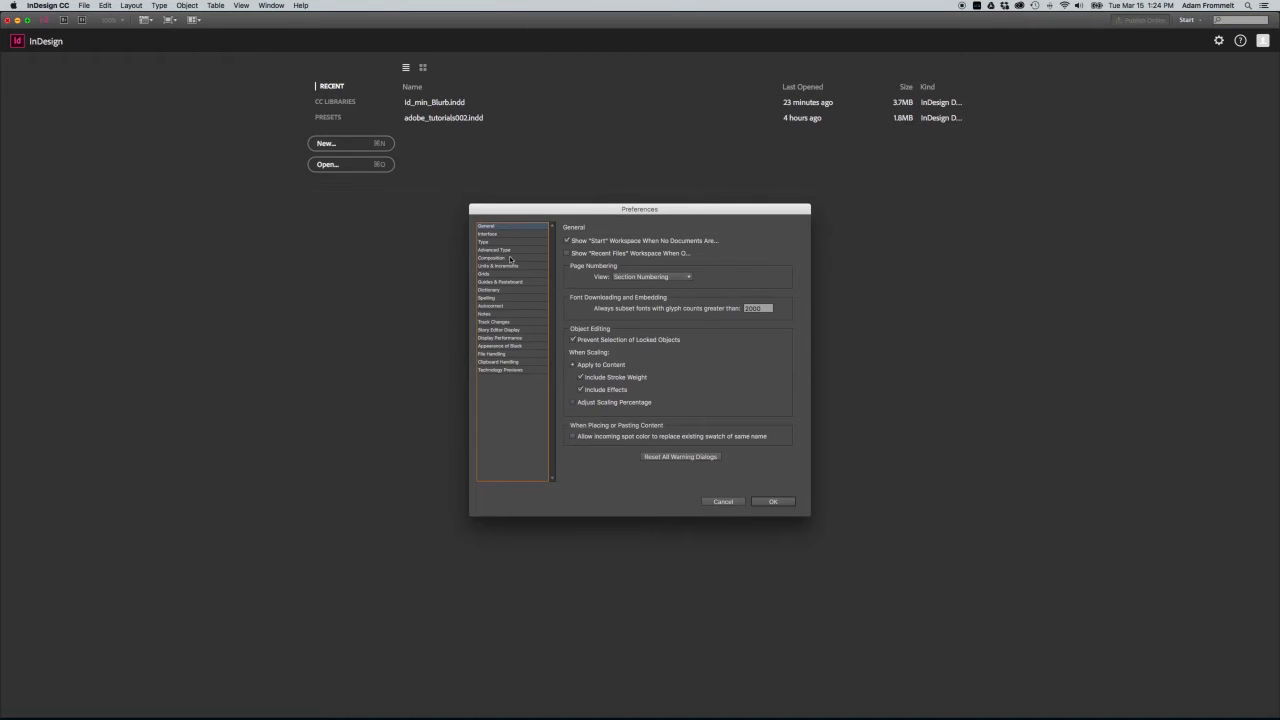
{"action": "left_click", "coordinate": [515, 266]}
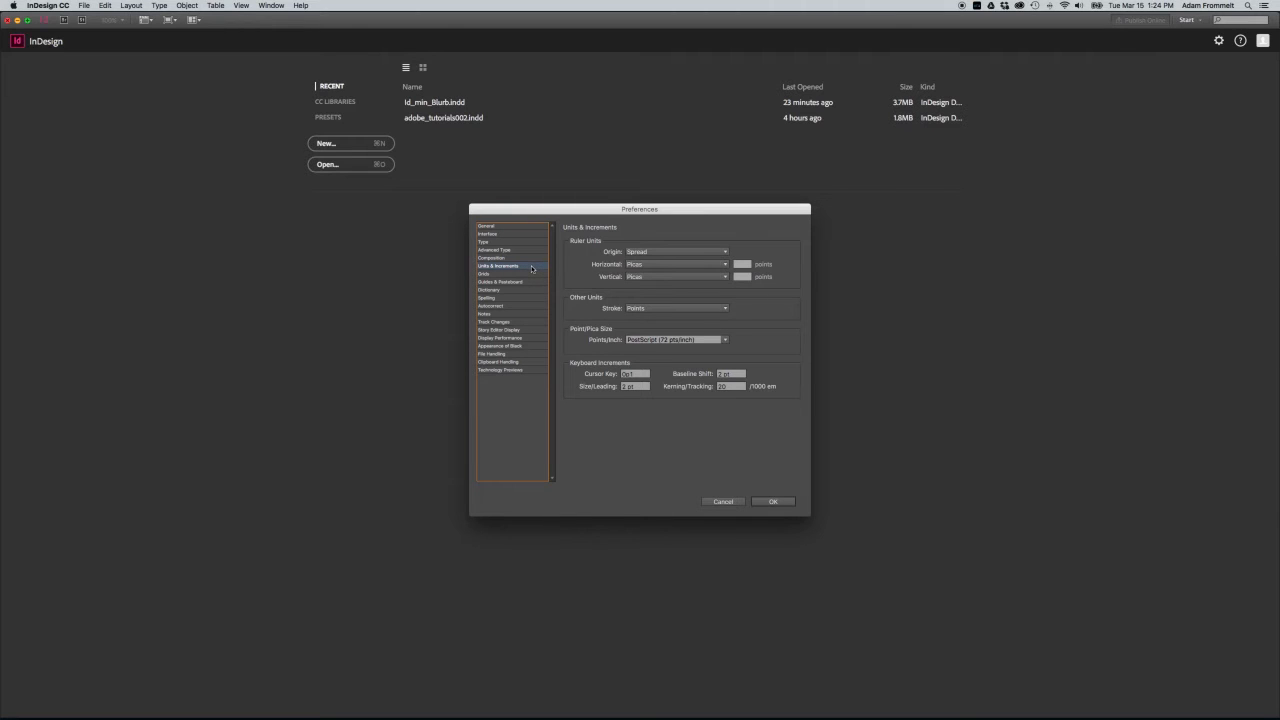
{"action": "left_click", "coordinate": [645, 265]}
{"action": "left_click", "coordinate": [645, 294]}
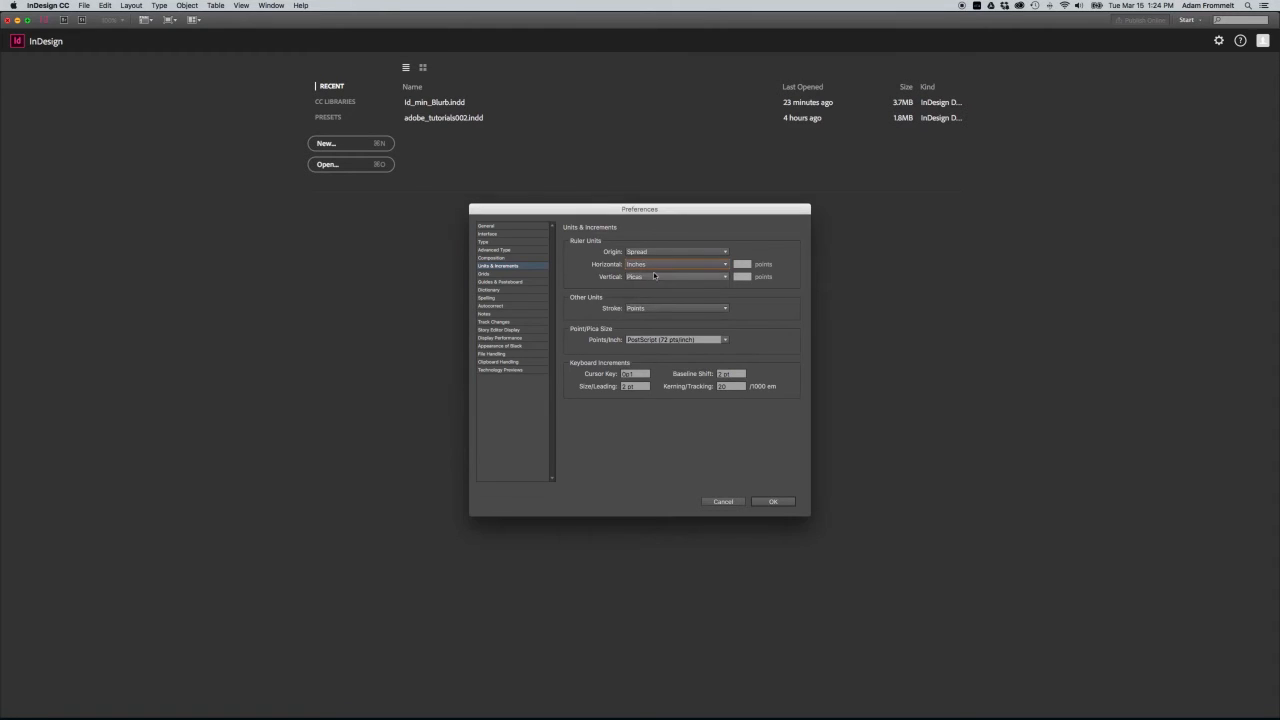
{"action": "left_click", "coordinate": [654, 277]}
{"action": "left_click", "coordinate": [650, 306]}
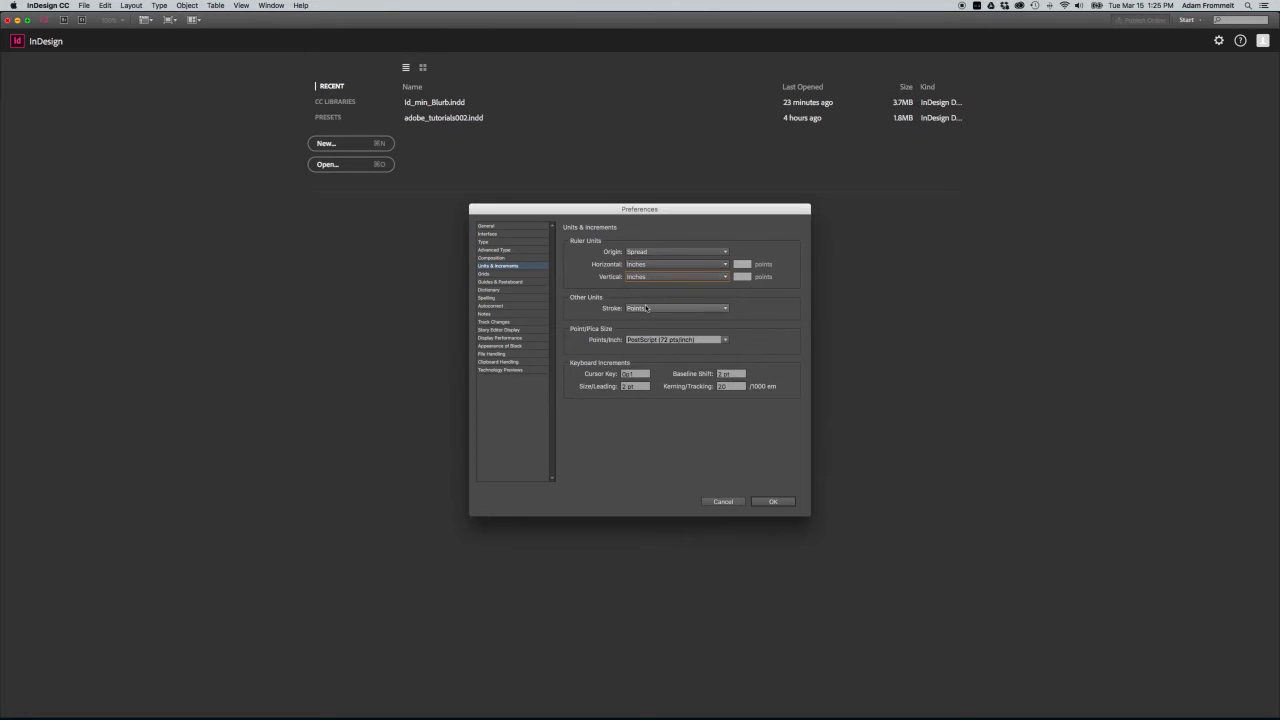
{"action": "left_click", "coordinate": [768, 501]}
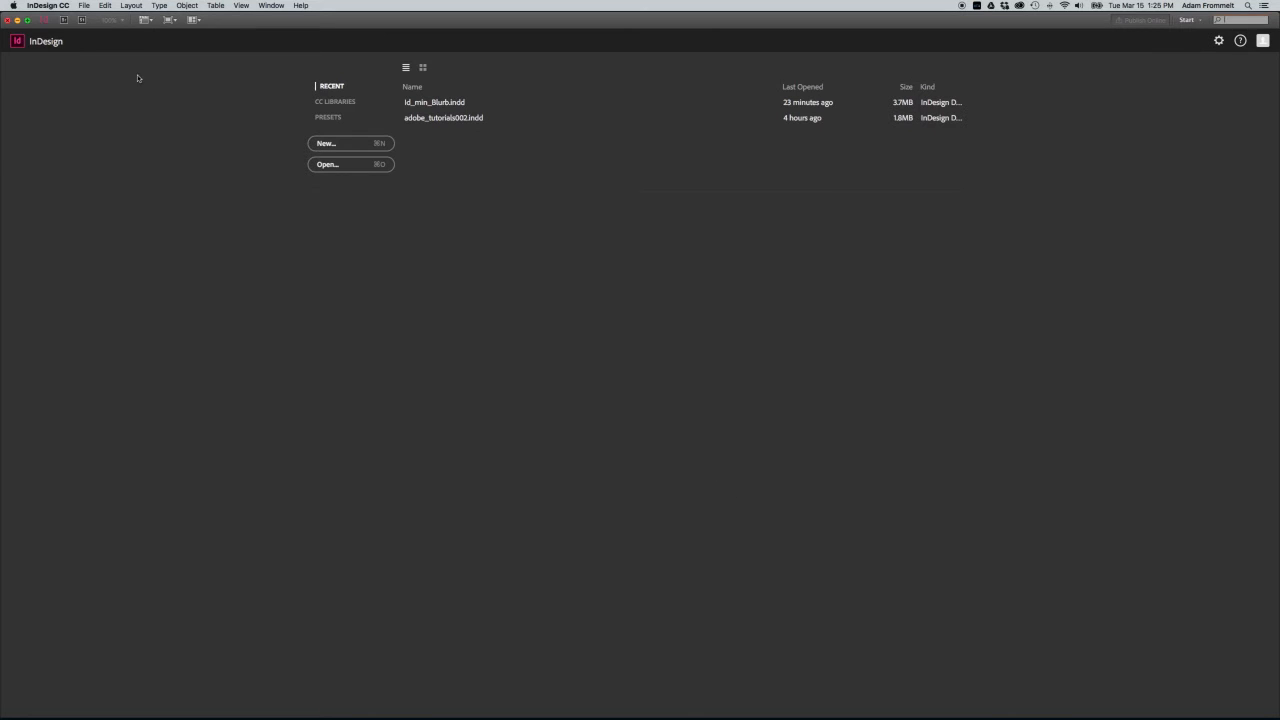
Start a new document with a custom page size of 9.5 in wide by 8 in high
{"action": "left_click", "coordinate": [85, 6]}
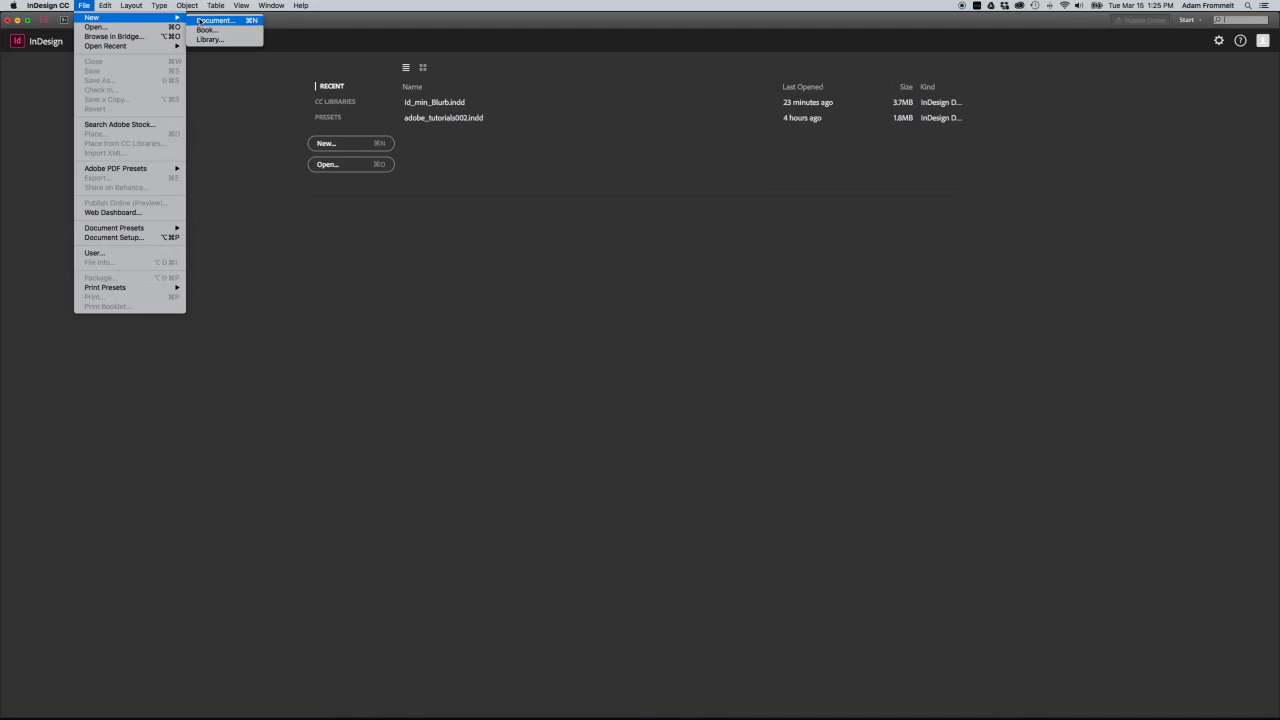
{"action": "left_click", "coordinate": [199, 20]}
{"action": "left_click_drag", "start_coordinate": [563, 172], "coordinate": [562, 123]}
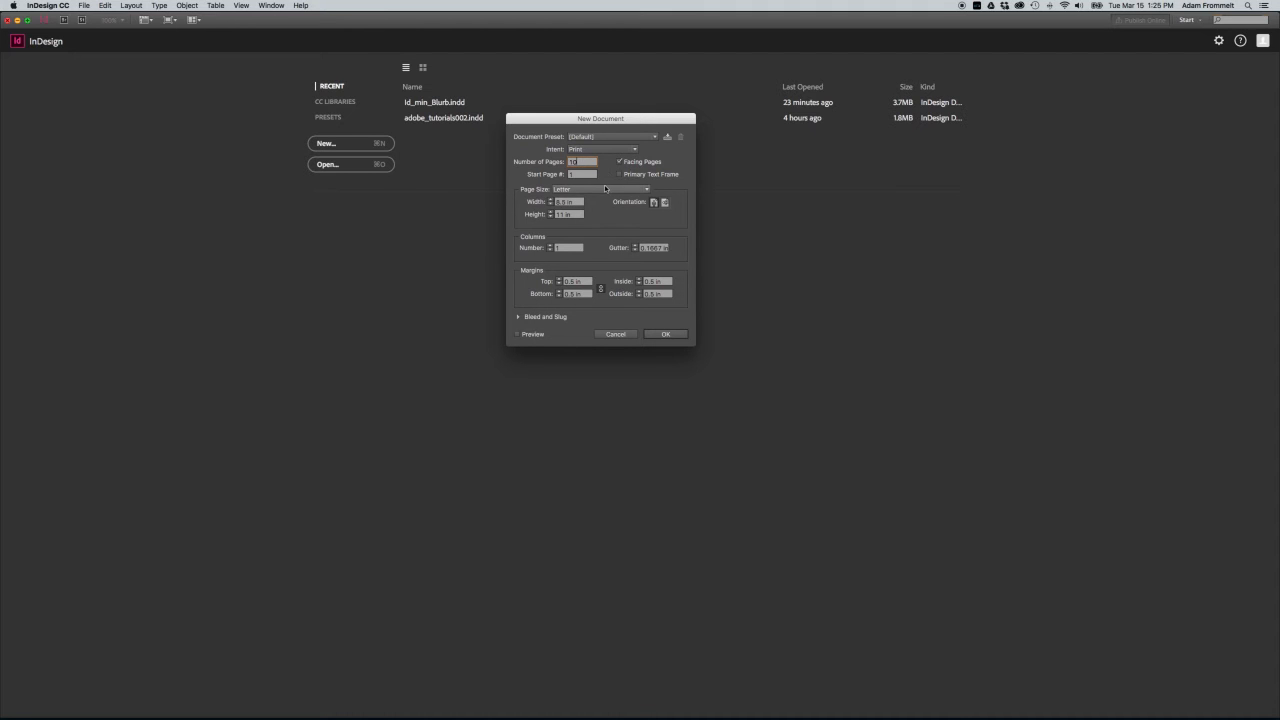
{"action": "double_click", "coordinate": [559, 203]}
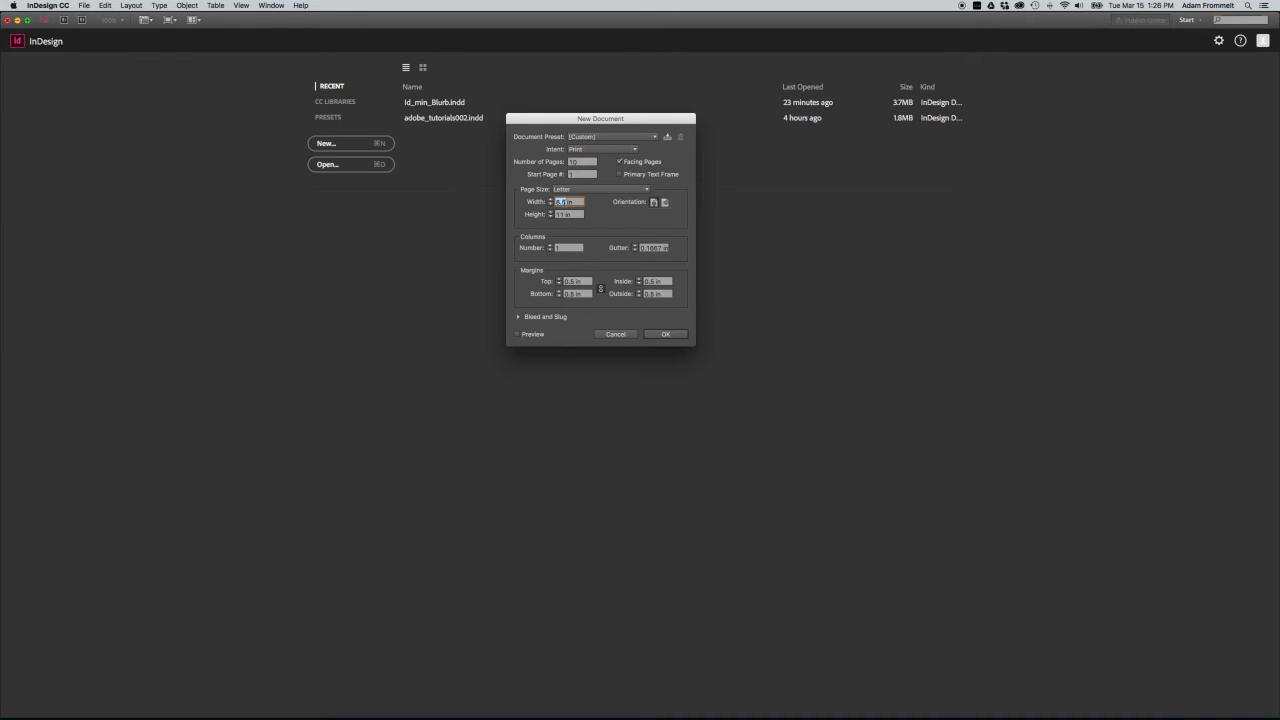
{"action": "type", "text": "8"}
{"action": "type", "text": ".5"}
{"action": "left_click", "coordinate": [560, 214]}
{"action": "type", "text": "4"}
Set all four page margins to 0.625 in, keeping them linked
{"action": "left_click", "coordinate": [571, 284]}
{"action": "type", "text": "62"}
{"action": "left_click", "coordinate": [600, 289]}
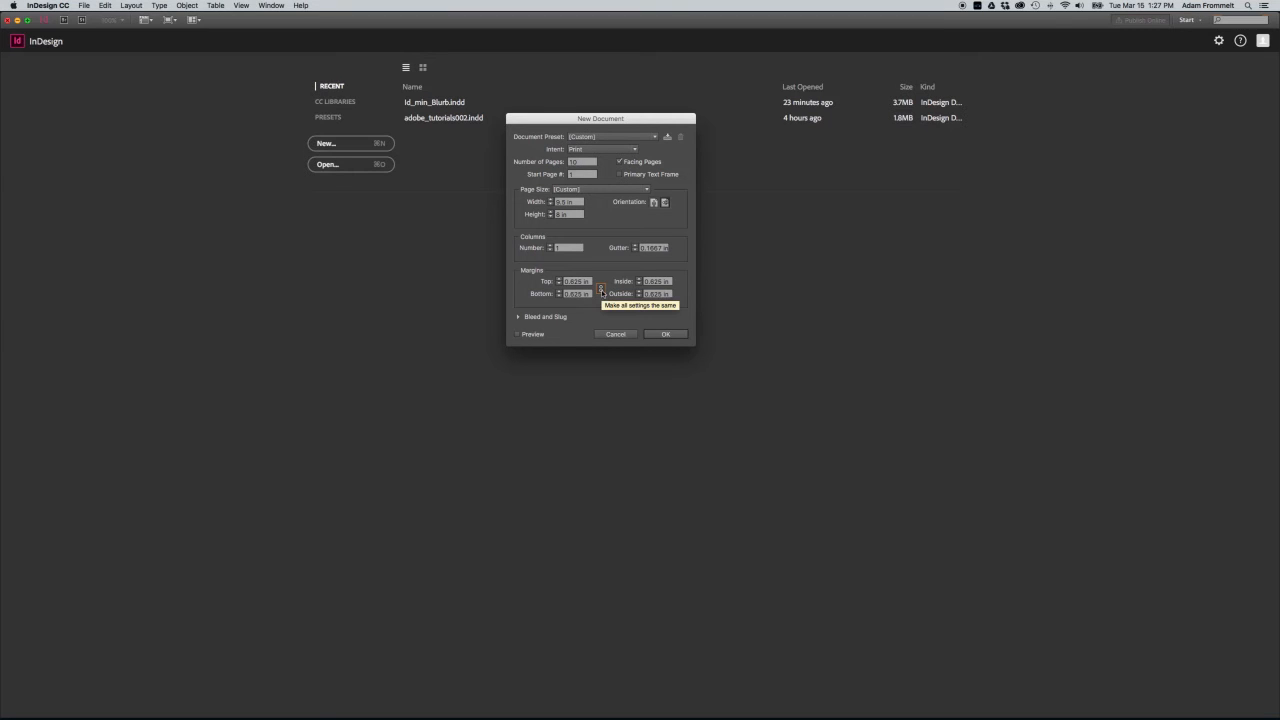
{"action": "left_click", "coordinate": [601, 290]}
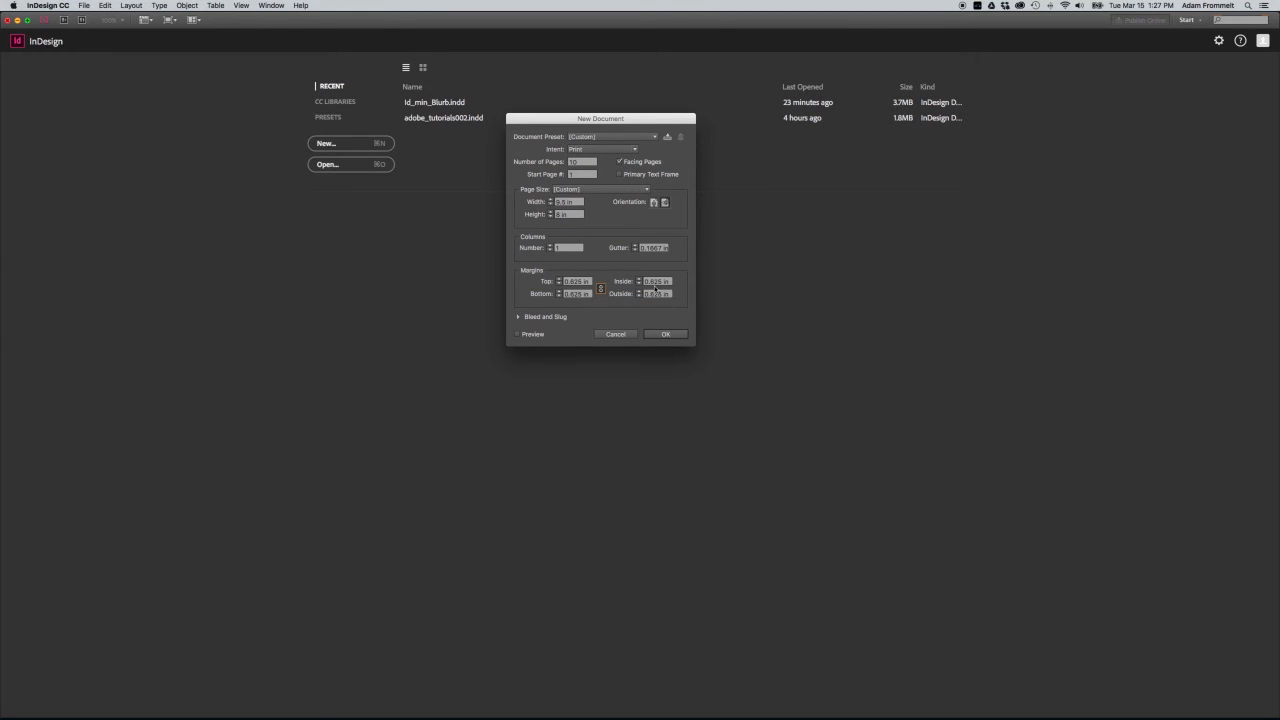
Set the bleed to 0.125 in at the top, bottom and outside and 0 in inside, and create the document
{"action": "left_click", "coordinate": [531, 317]}
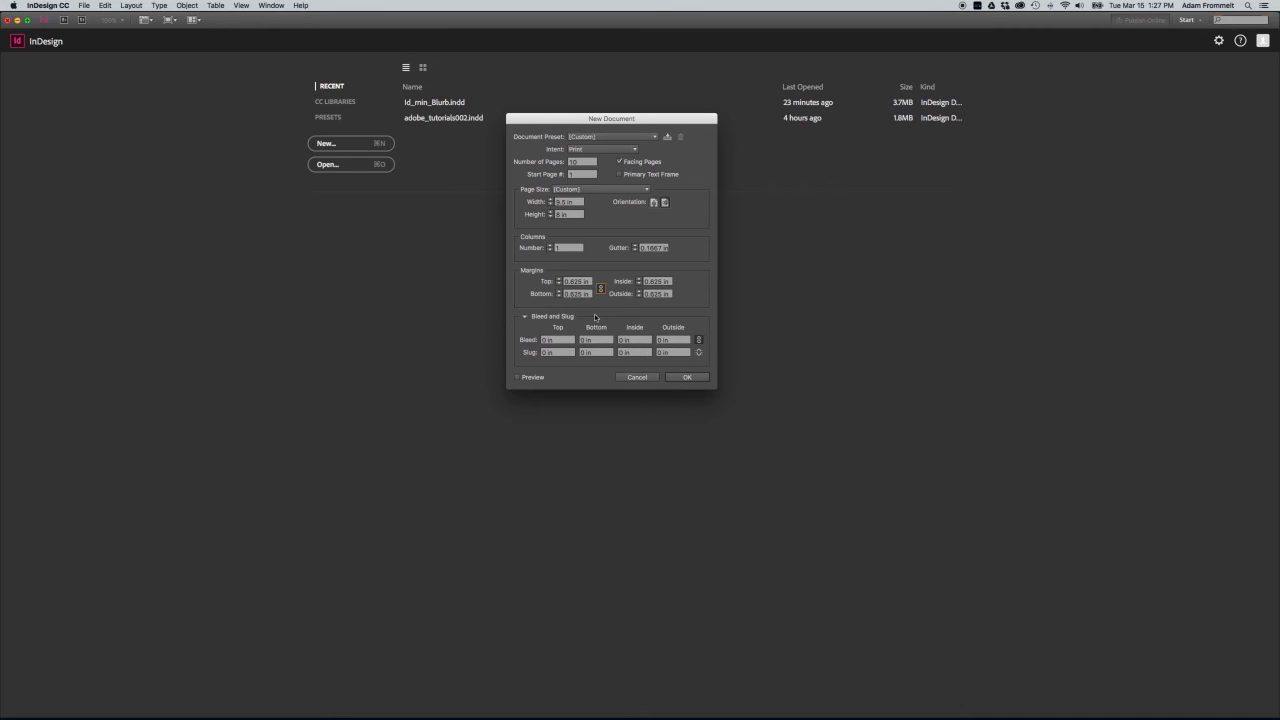
{"action": "left_click", "coordinate": [546, 343]}
{"action": "type", "text": ".125"}
{"action": "left_click", "coordinate": [699, 340]}
{"action": "left_click", "coordinate": [699, 341]}
{"action": "double_click", "coordinate": [634, 341]}
{"action": "type", "text": "0"}
{"action": "left_click", "coordinate": [685, 379]}
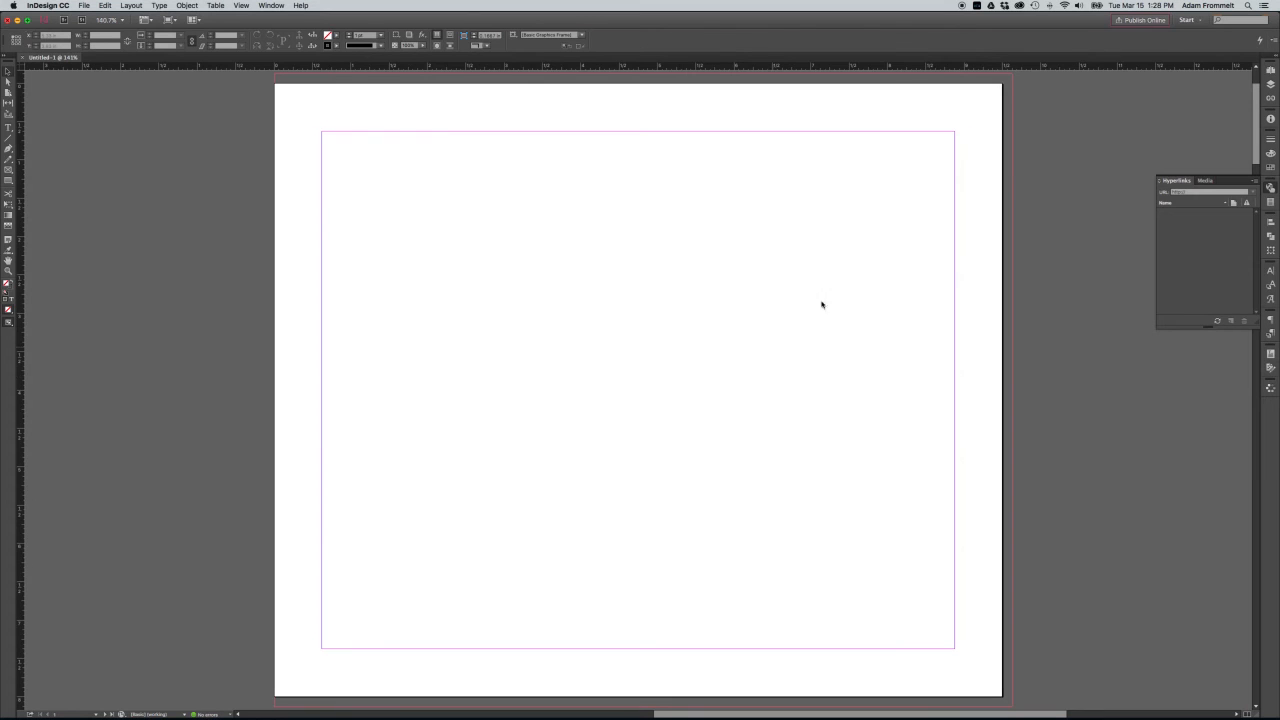
Show the document's page thumbnails and extend the overview to fit all spreads
{"action": "left_click", "coordinate": [1271, 70]}
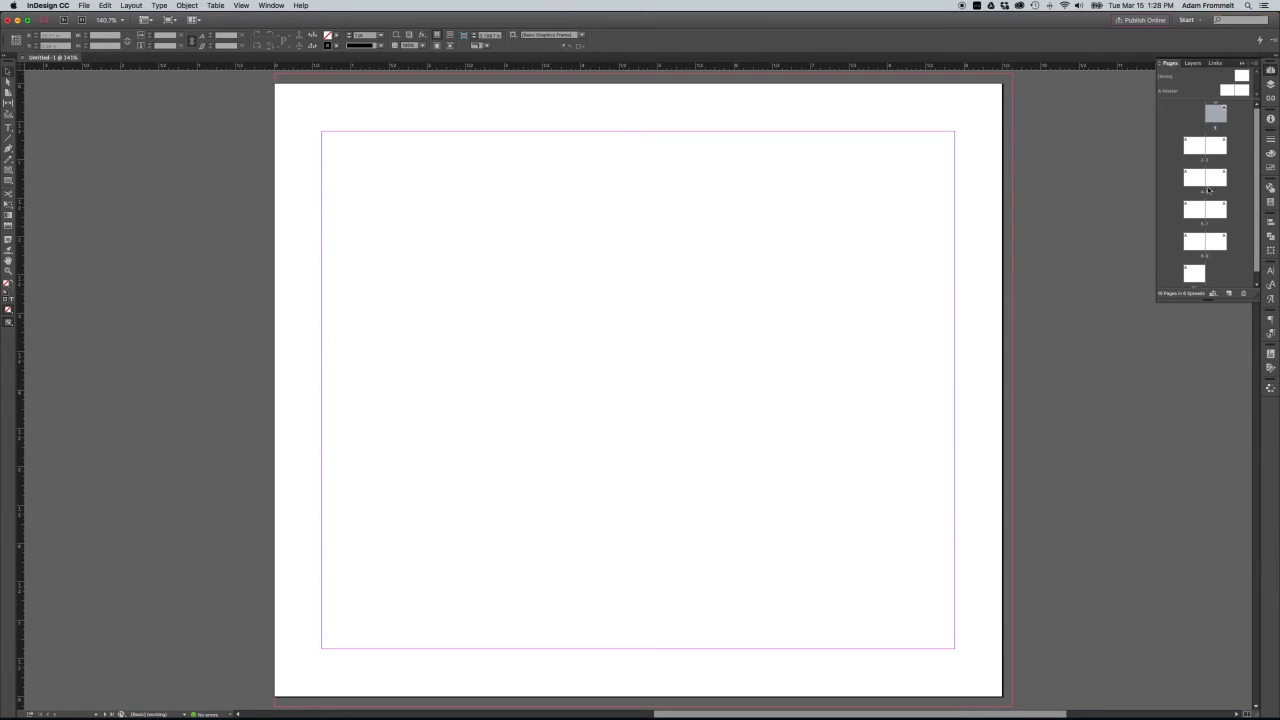
{"action": "mouse_move", "coordinate": [1212, 297]}
{"action": "left_mouse_down"}
{"action": "mouse_move", "coordinate": [1208, 345]}
{"action": "mouse_move", "coordinate": [1206, 297]}
{"action": "left_mouse_up"}
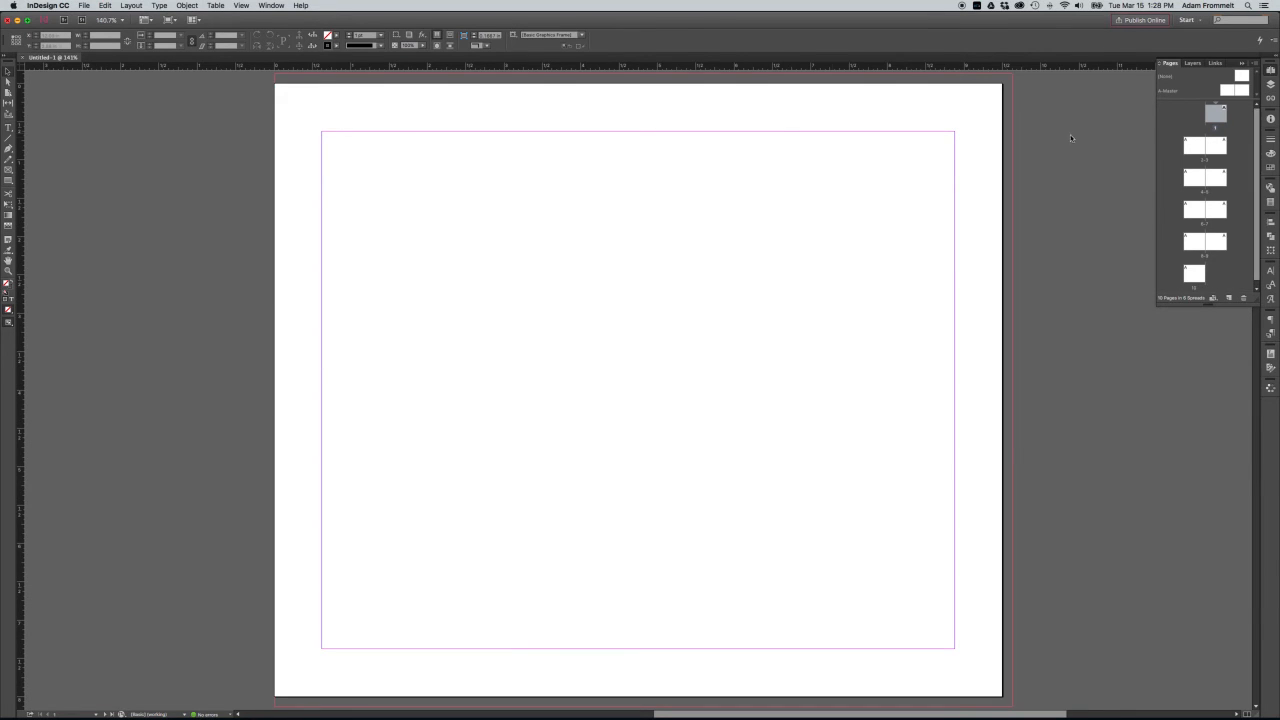
Save the document on the Desktop as "blurb demo" in InDesign CC 2015 format
{"action": "left_click", "coordinate": [84, 6]}
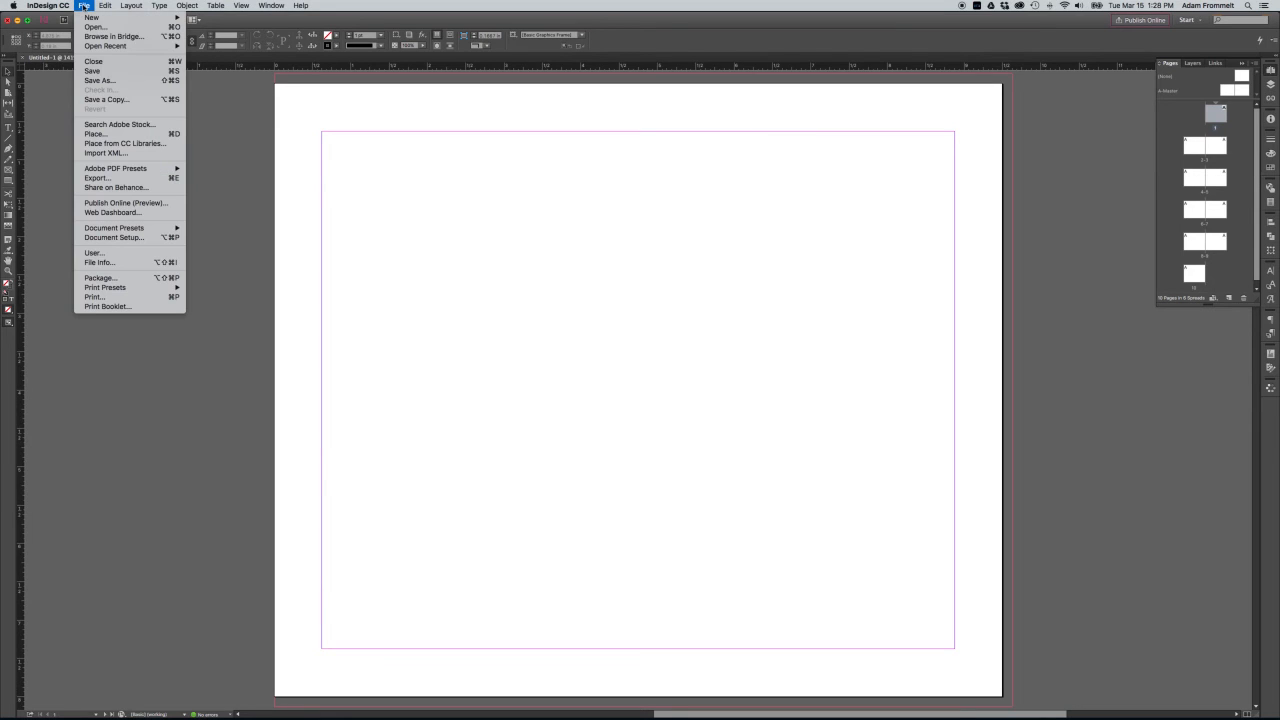
{"action": "left_click", "coordinate": [104, 80]}
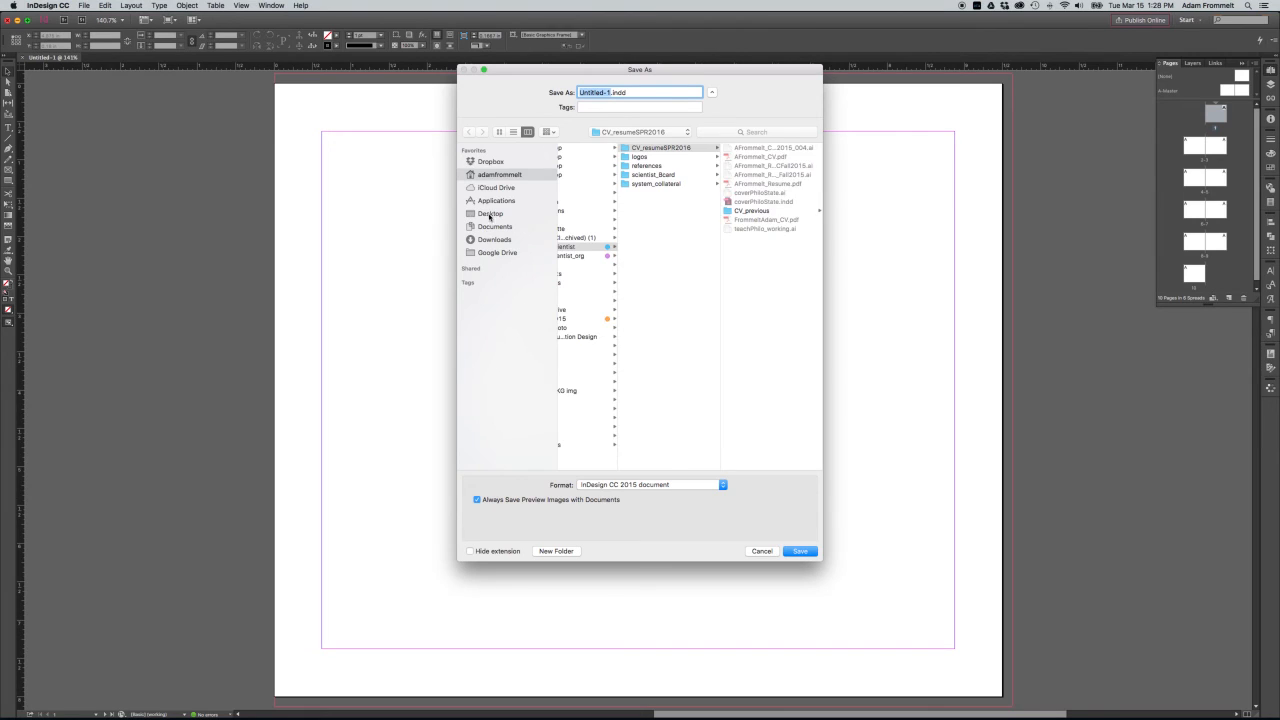
{"action": "left_click", "coordinate": [490, 214]}
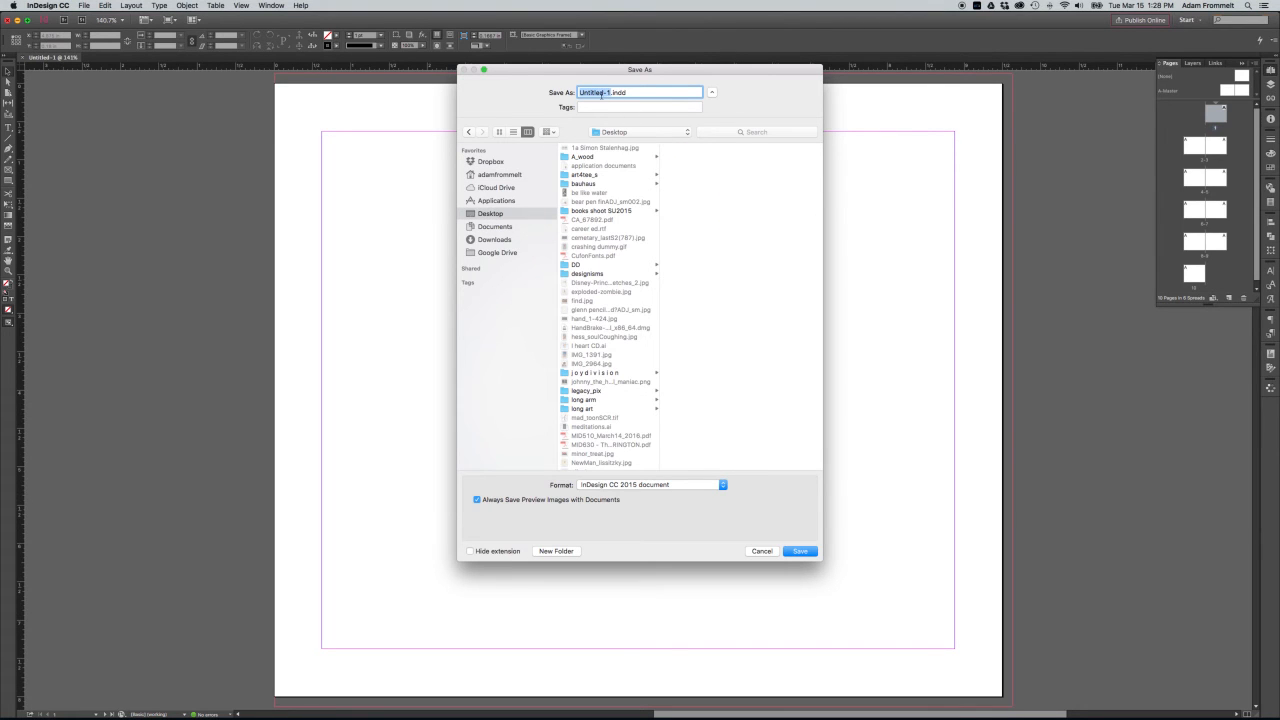
{"action": "type", "text": "blurb demo"}
{"action": "left_click", "coordinate": [689, 485]}
{"action": "left_click", "coordinate": [689, 486]}
{"action": "left_click", "coordinate": [797, 554]}
Start a PDF export with the High Quality Print preset, saving it on the Desktop as blurb demo.pdf
{"action": "left_click", "coordinate": [84, 6]}
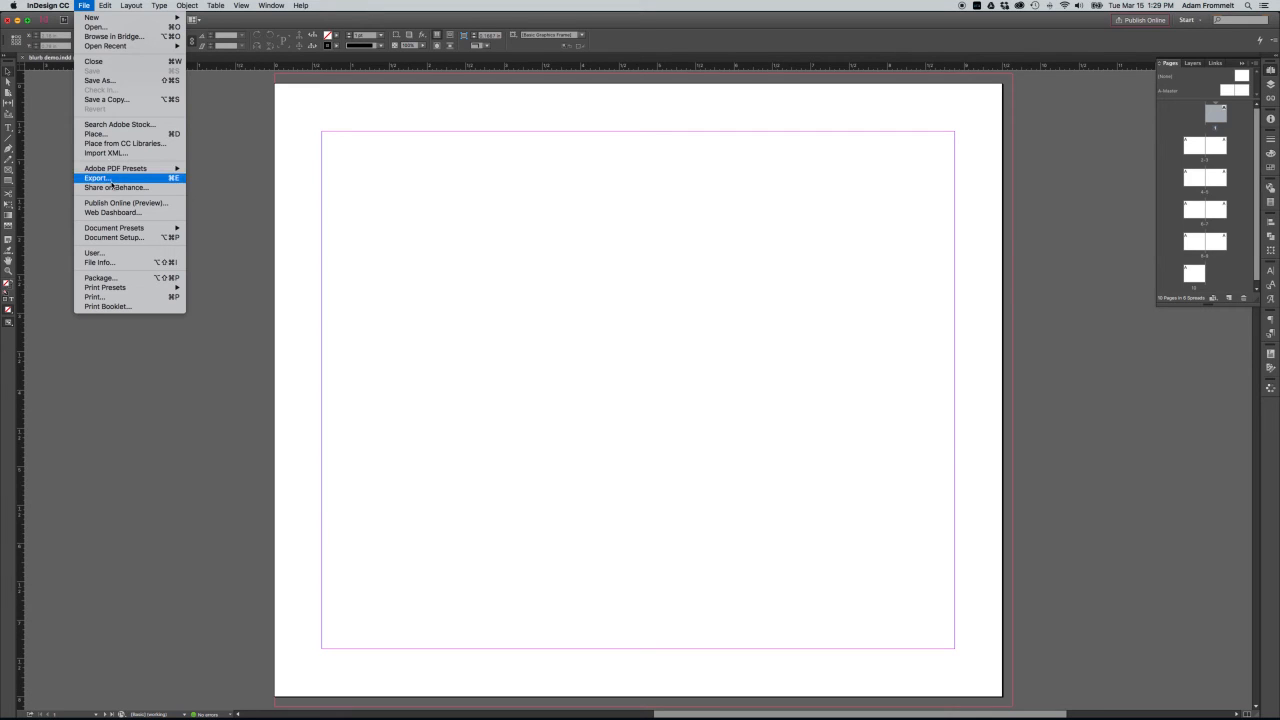
{"action": "mouse_move", "coordinate": [115, 172]}
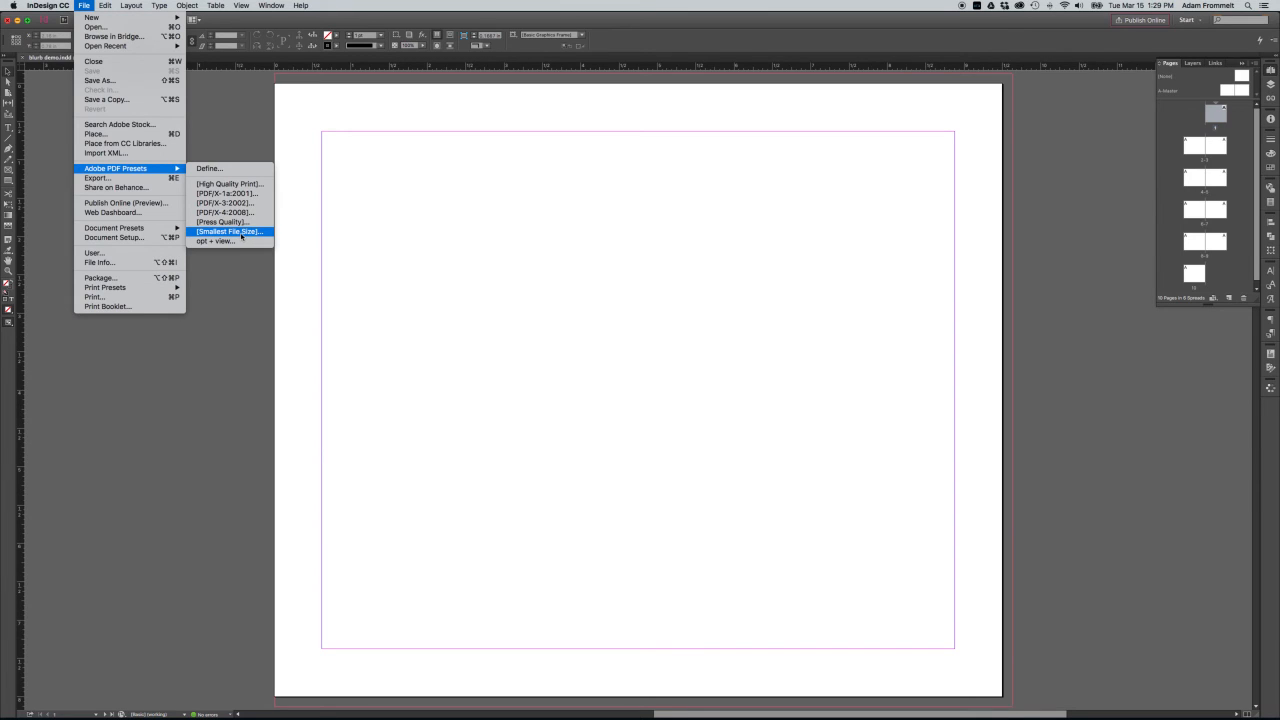
{"action": "left_click", "coordinate": [250, 185]}
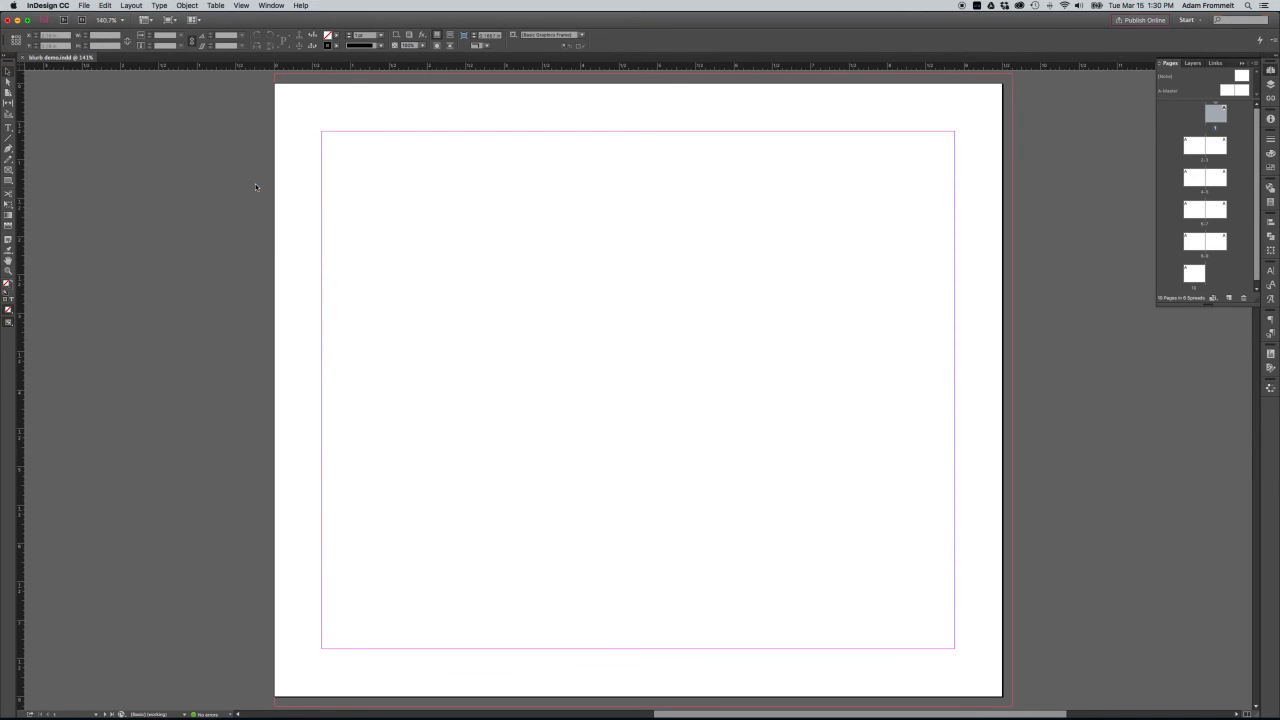
{"action": "left_click_drag", "start_coordinate": [517, 72], "coordinate": [411, 82]}
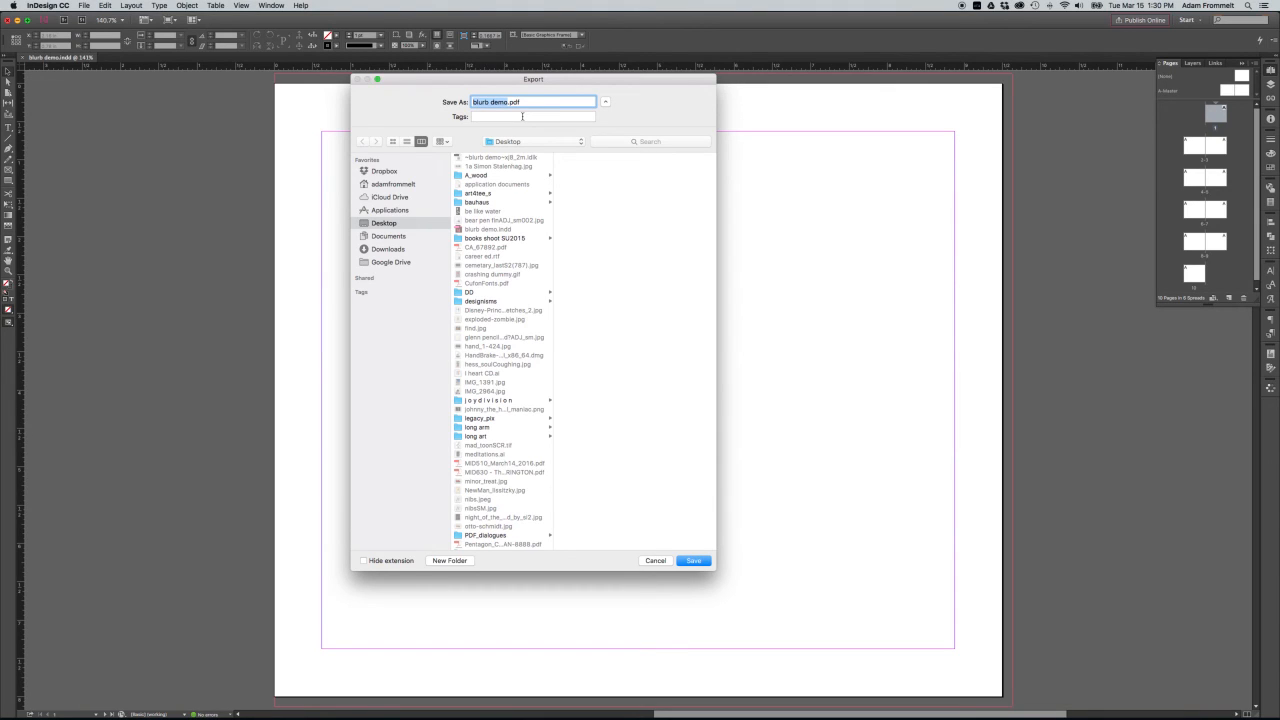
{"action": "left_click", "coordinate": [694, 561]}
Limit the PDF export to the page range 5-10, include hyperlinks, and have the PDF open for viewing after exporting
{"action": "left_click_drag", "start_coordinate": [554, 199], "coordinate": [390, 114]}
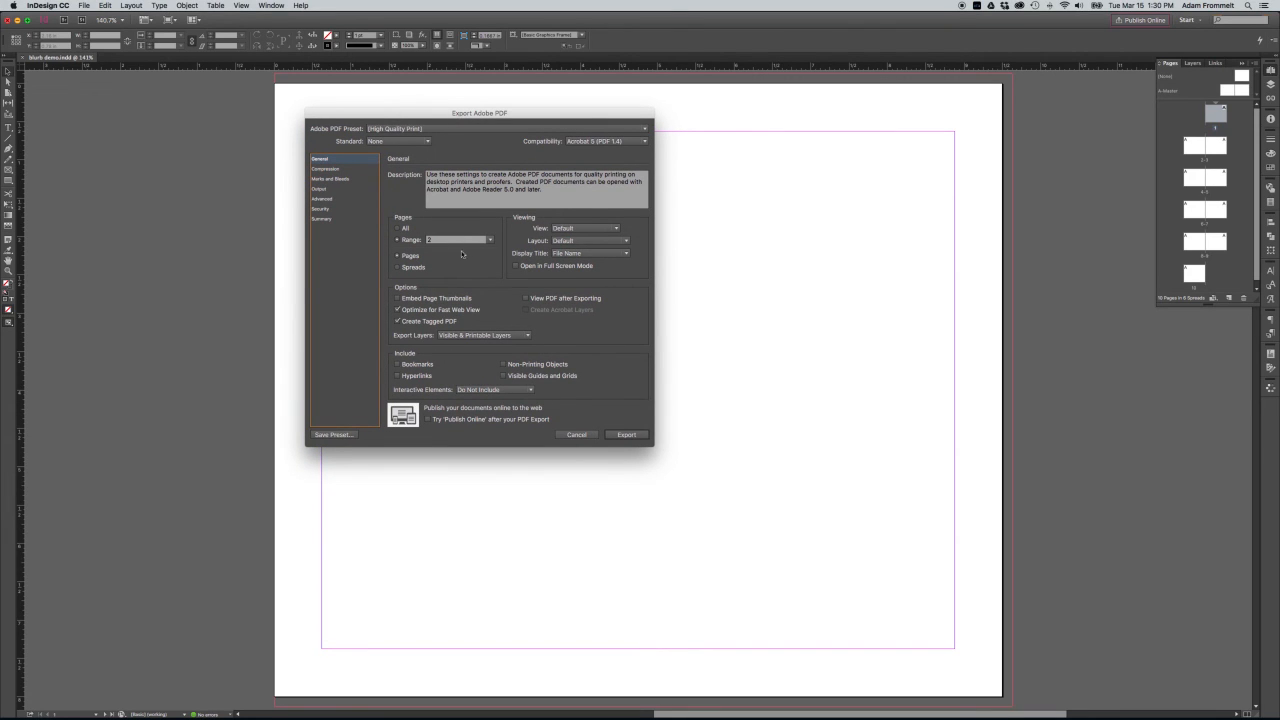
{"action": "left_click", "coordinate": [434, 227]}
{"action": "left_click", "coordinate": [398, 228]}
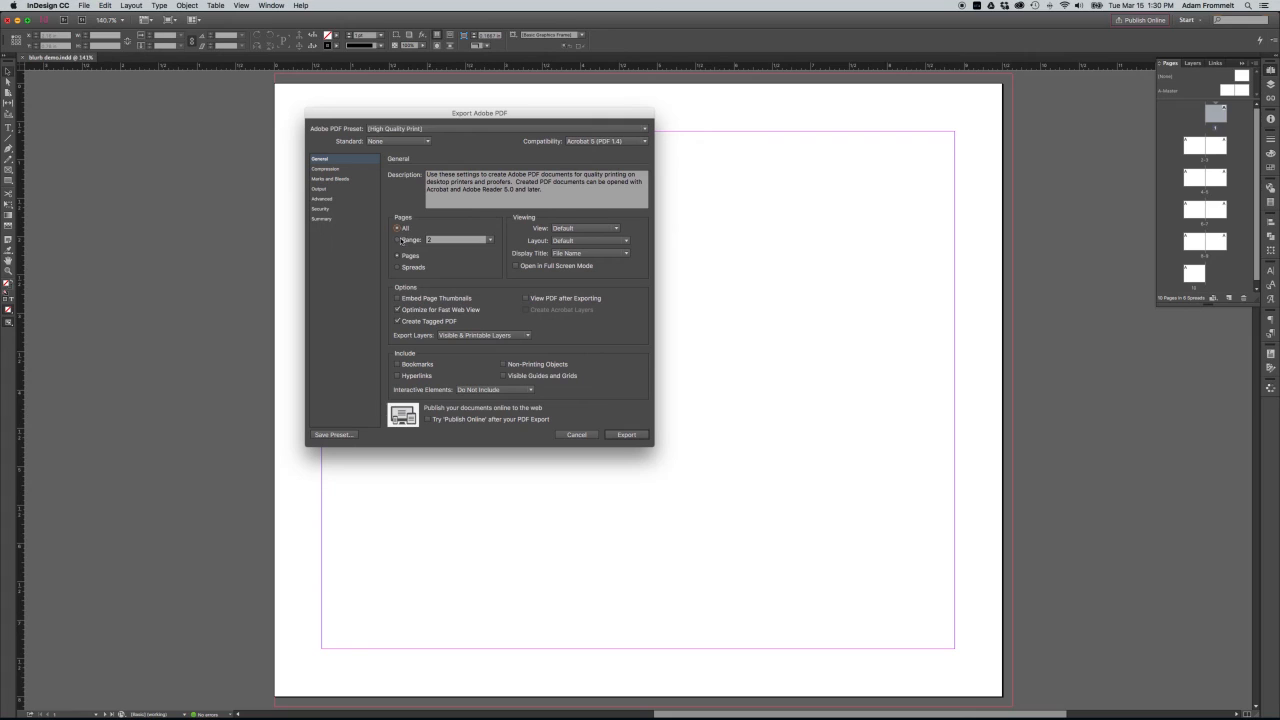
{"action": "left_click", "coordinate": [398, 240]}
{"action": "double_click", "coordinate": [443, 241]}
{"action": "type", "text": "-10"}
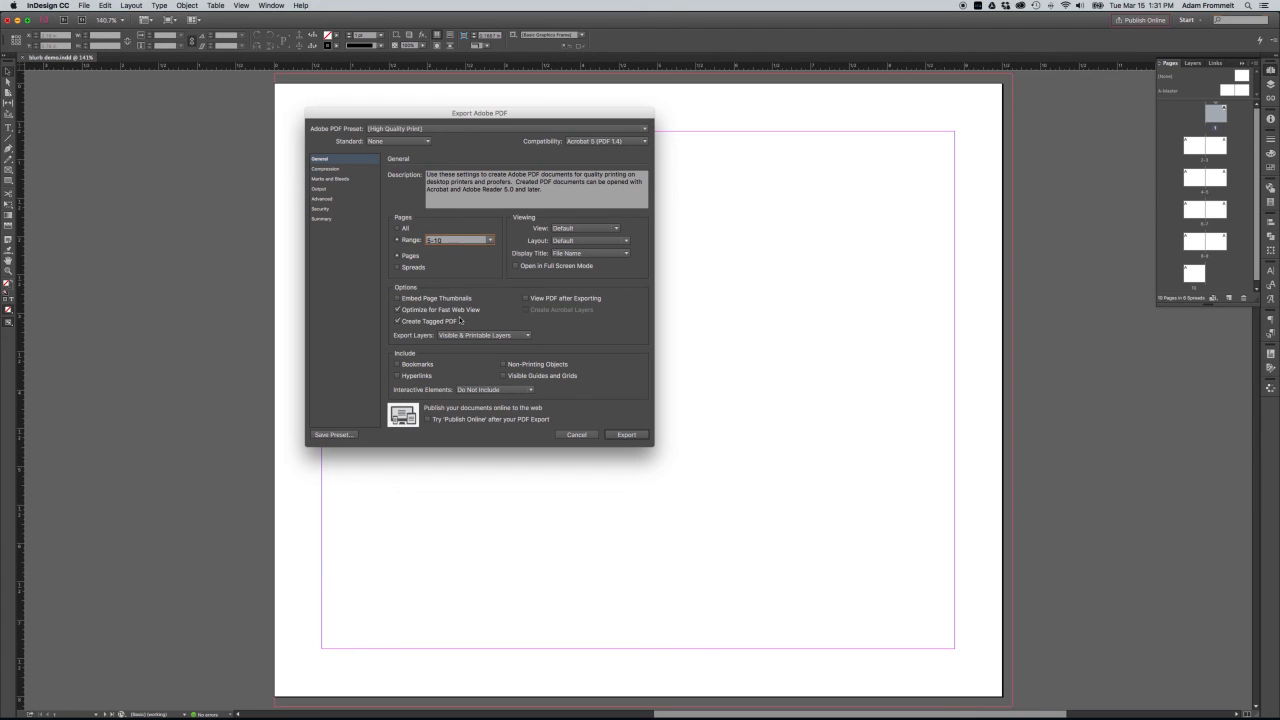
{"action": "left_click", "coordinate": [526, 298]}
{"action": "left_click", "coordinate": [398, 376]}
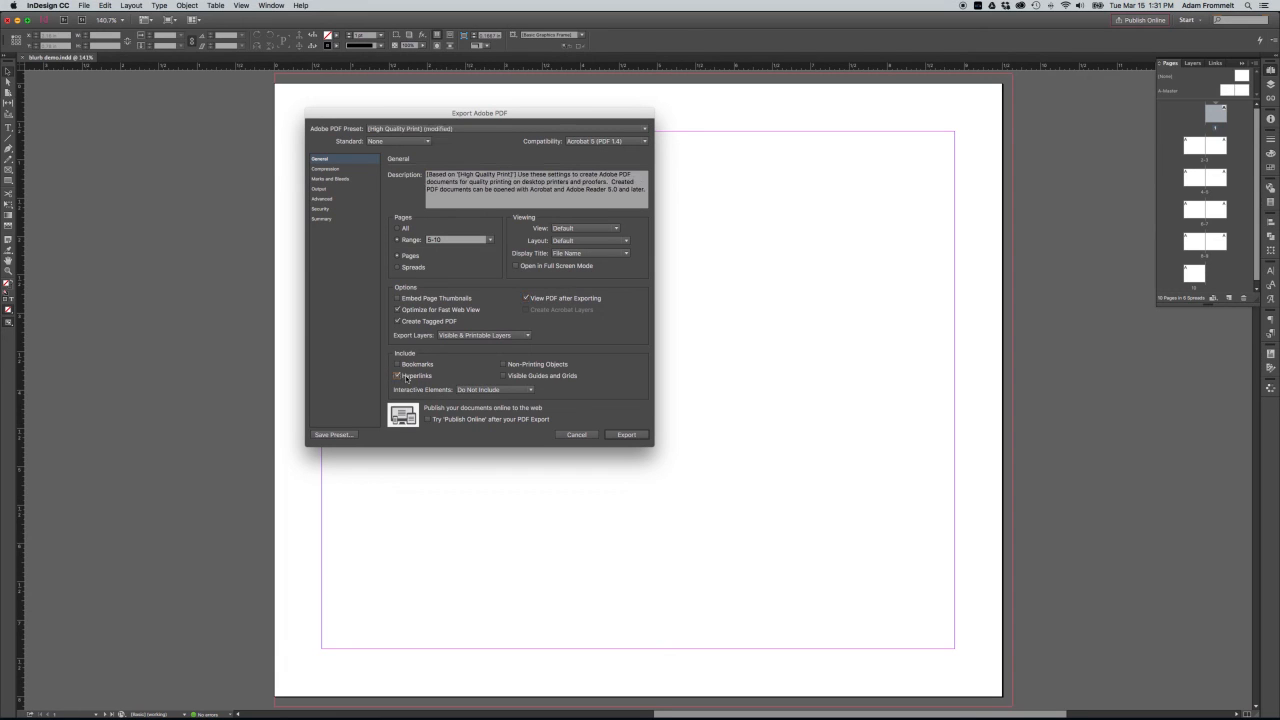
Export the PDF using the document bleed settings and crop marks, and enlarge the opened file's window
{"action": "left_click", "coordinate": [350, 179]}
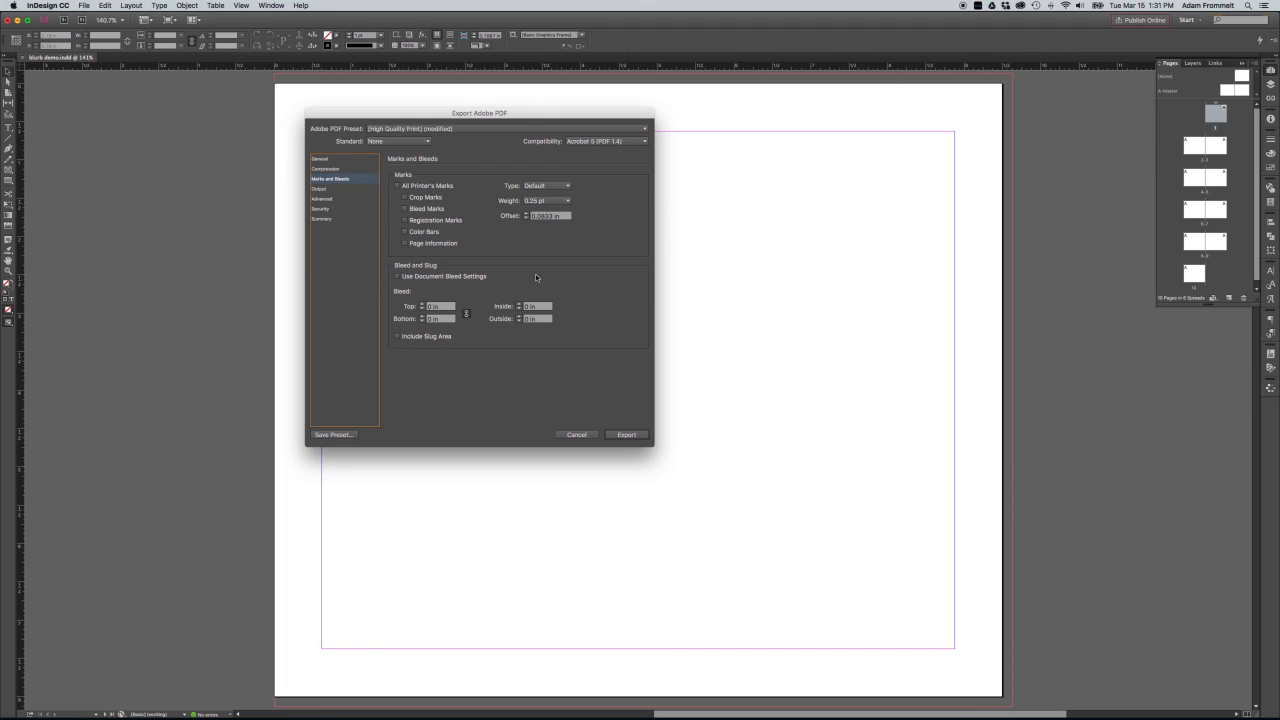
{"action": "left_click", "coordinate": [396, 277]}
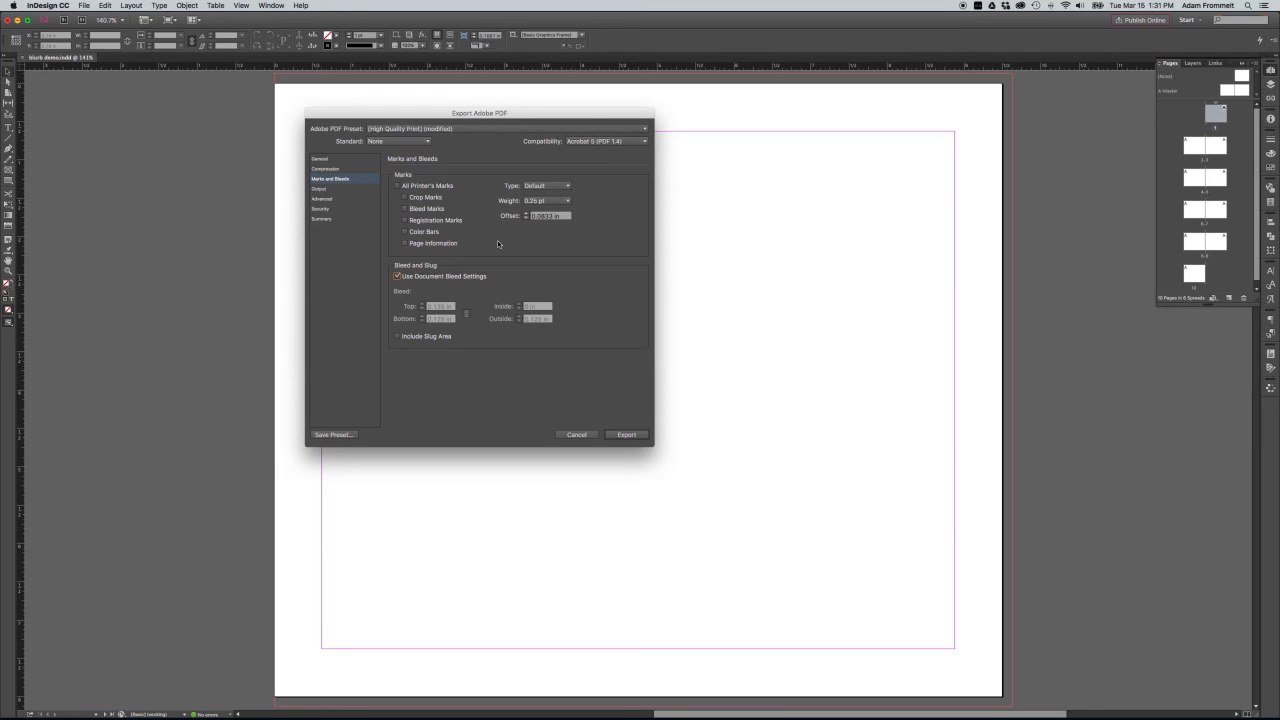
{"action": "left_click", "coordinate": [406, 197]}
{"action": "left_click", "coordinate": [630, 435]}
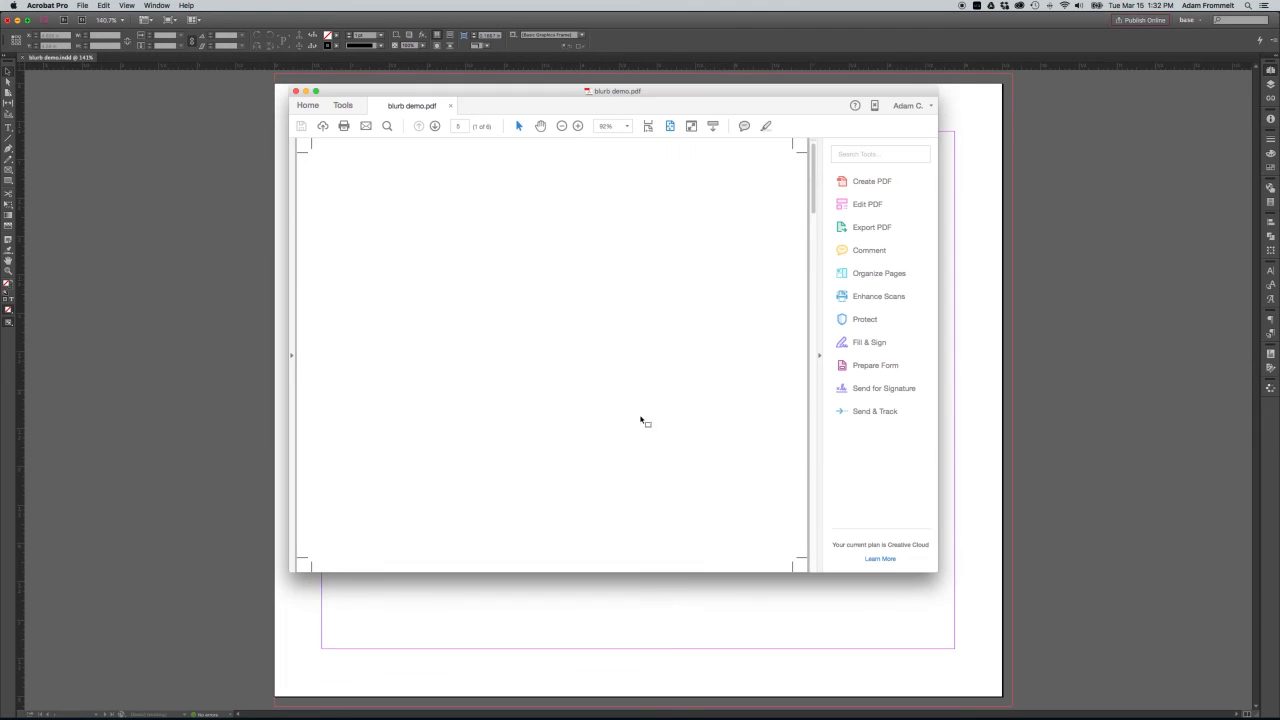
{"action": "left_click_drag", "start_coordinate": [937, 571], "coordinate": [1019, 692]}
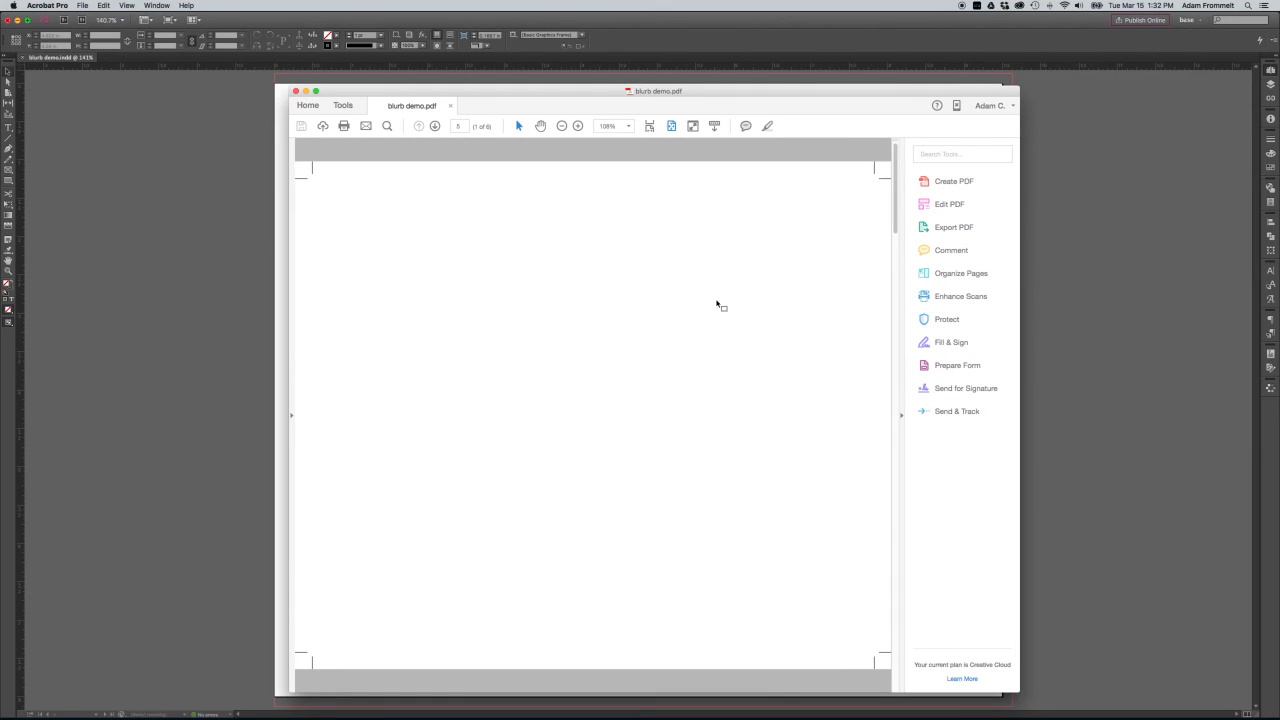